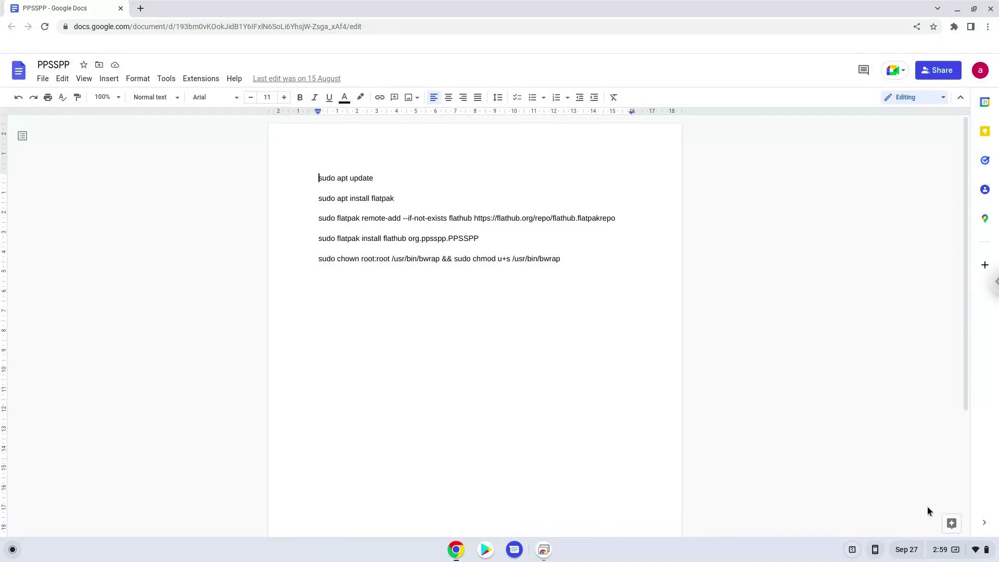
- Open ChromeOS Quick Settings from the clock area of the shelf
click(956, 556)
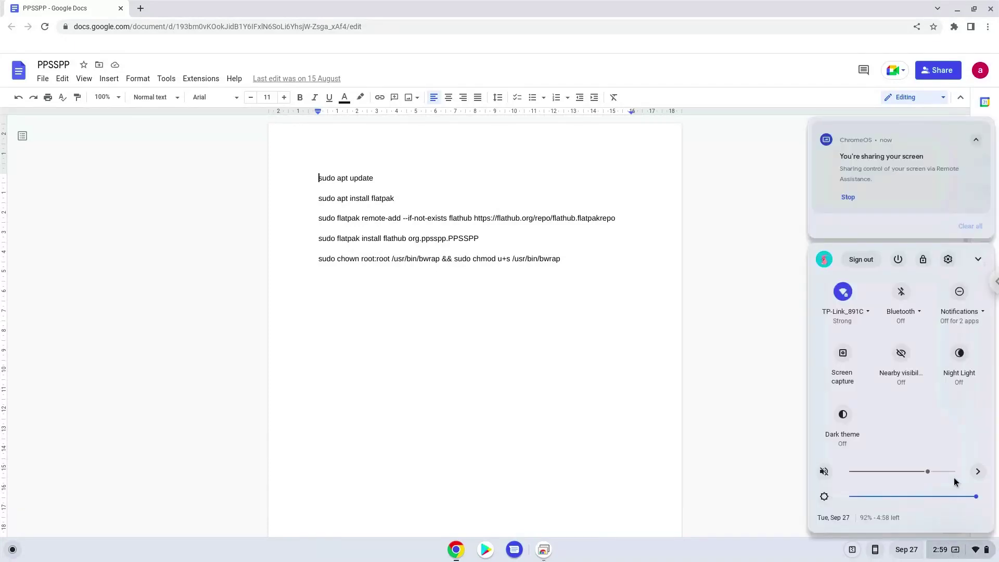
- Turn on Linux under Settings > Advanced > Developers and install it with the default settings
click(948, 260)
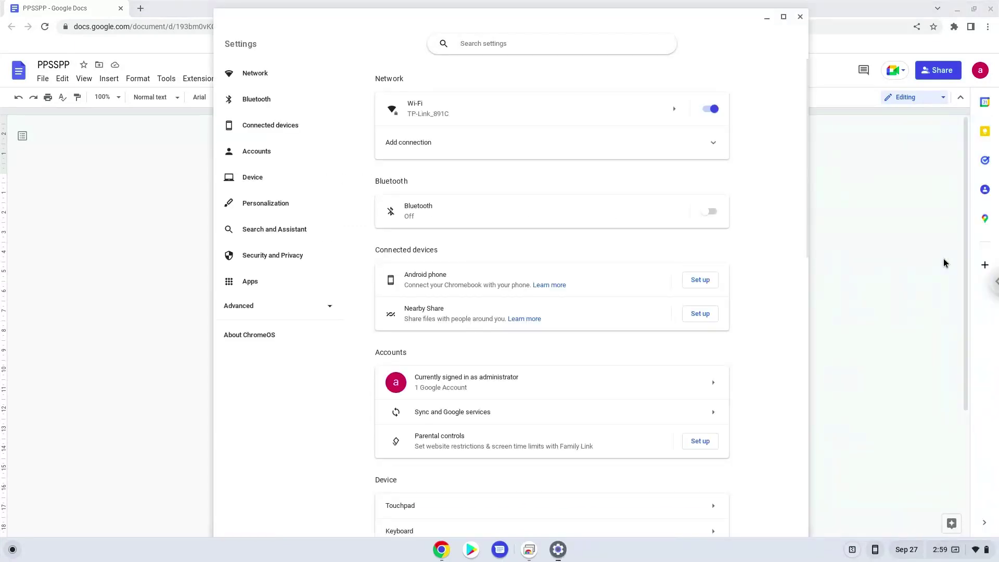
click(291, 309)
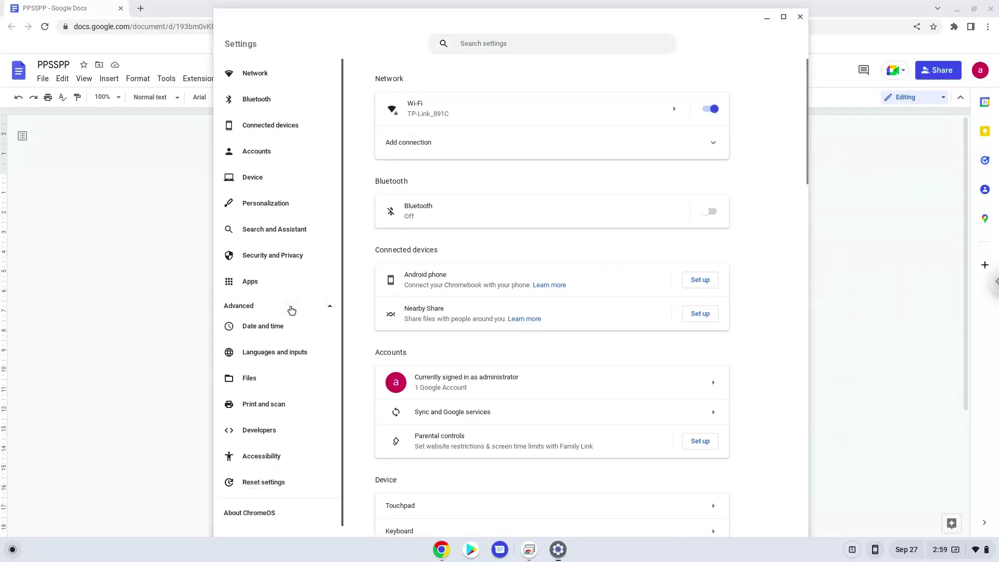
click(294, 431)
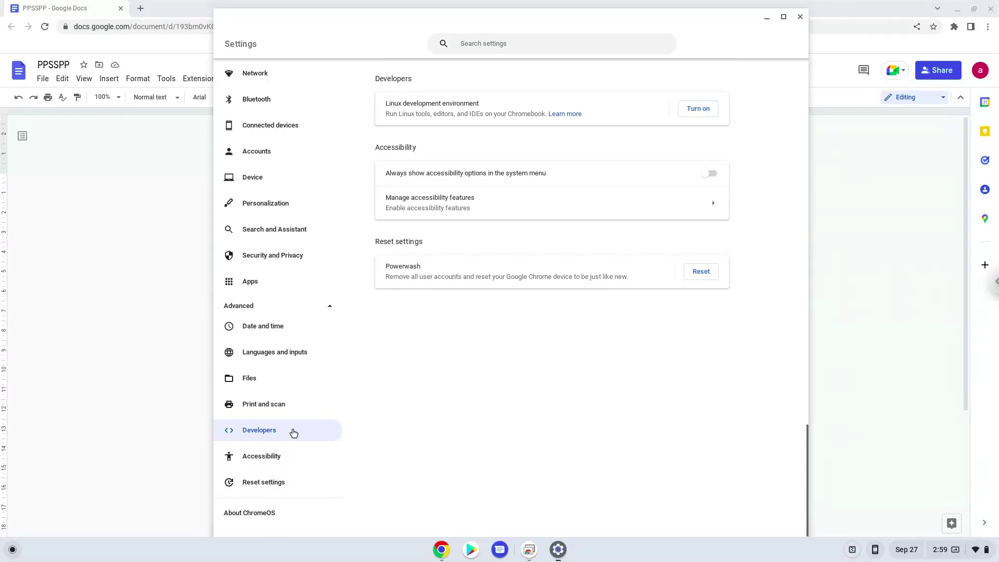
click(702, 109)
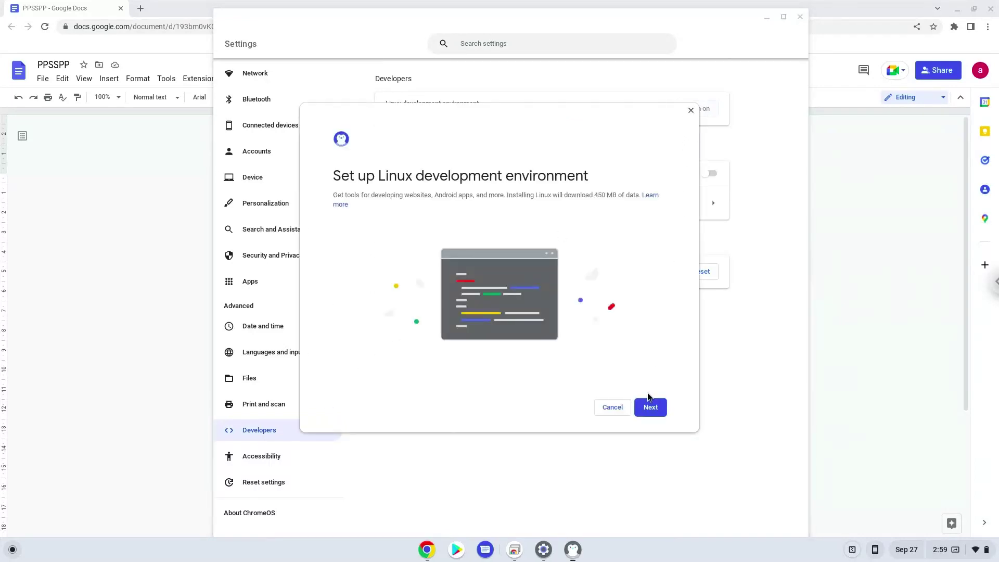
click(651, 407)
click(649, 408)
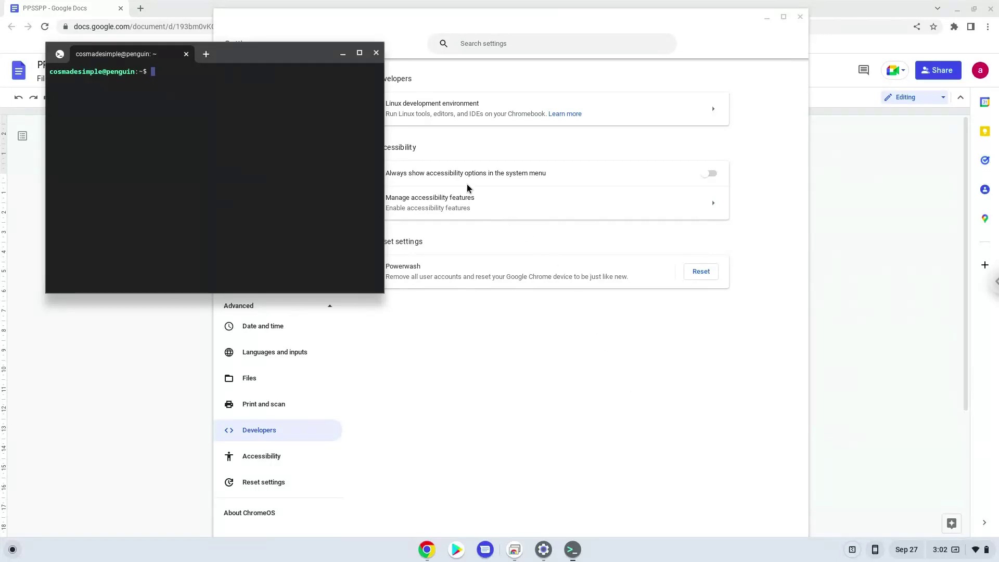
- Close the Linux terminal and Settings, then copy 'sudo apt update' from the notes
click(375, 53)
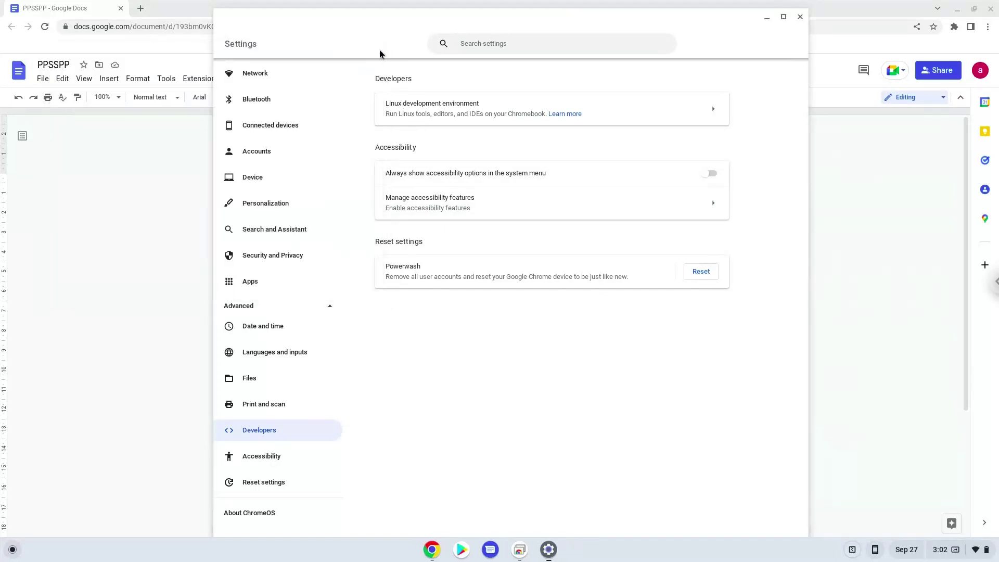
click(801, 18)
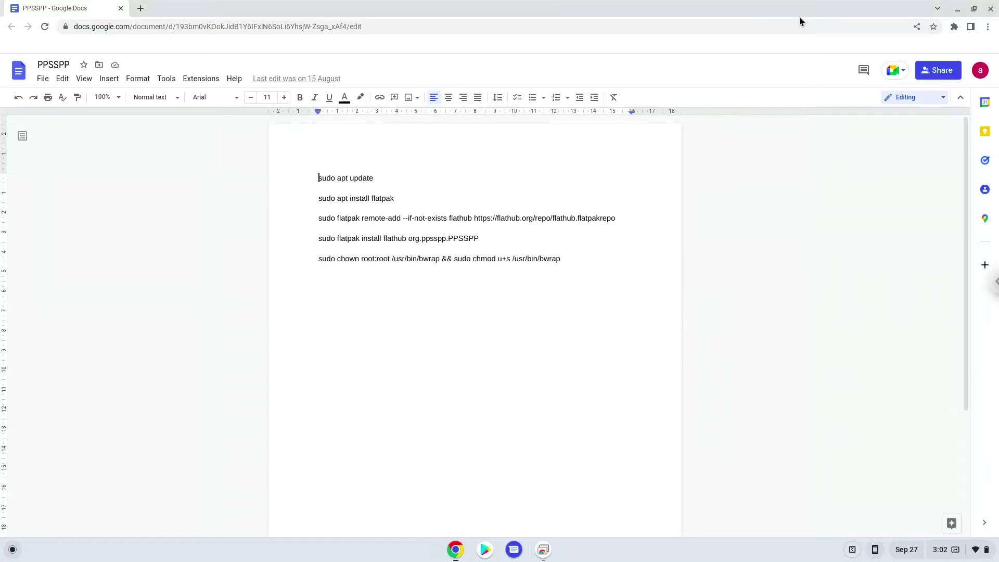
triple_click(359, 178)
right_click(359, 179)
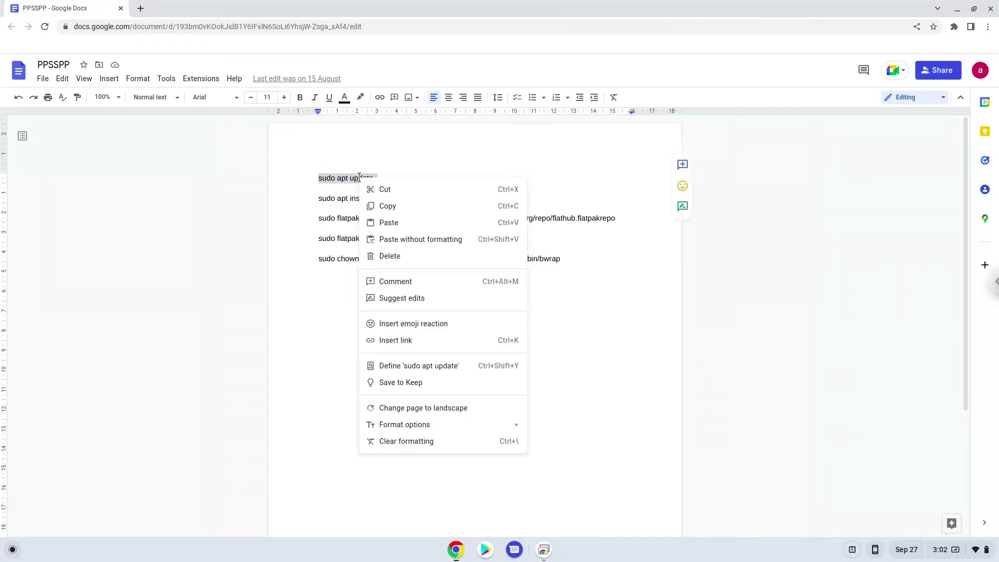
click(386, 207)
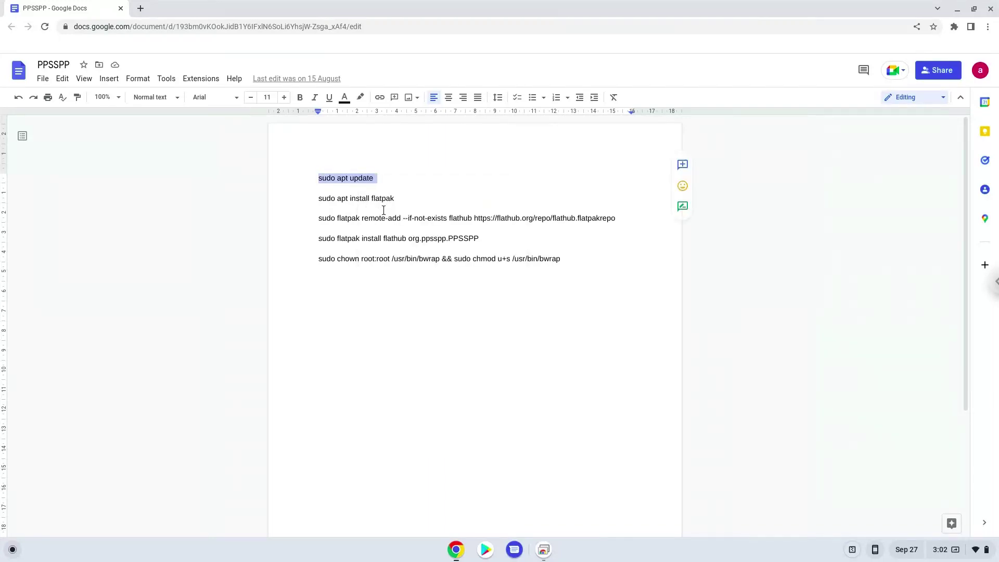
- Launch the Terminal app by searching 'ter' in the launcher
click(12, 549)
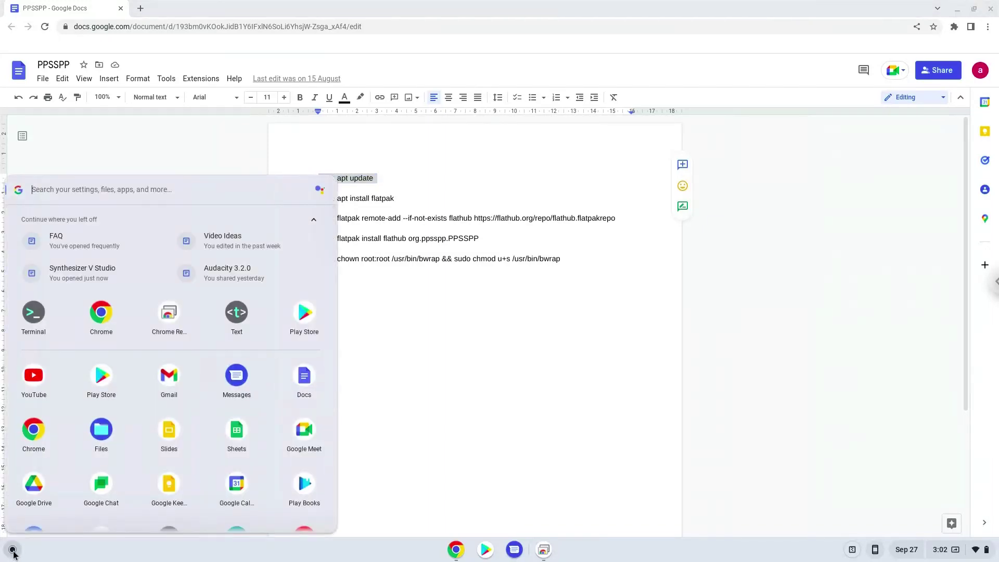
text(ter)
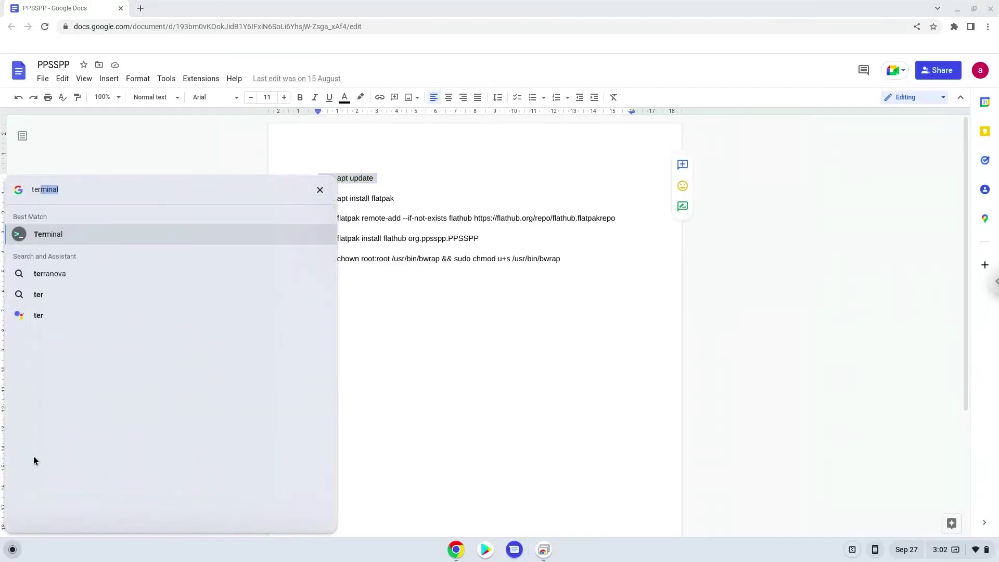
click(42, 233)
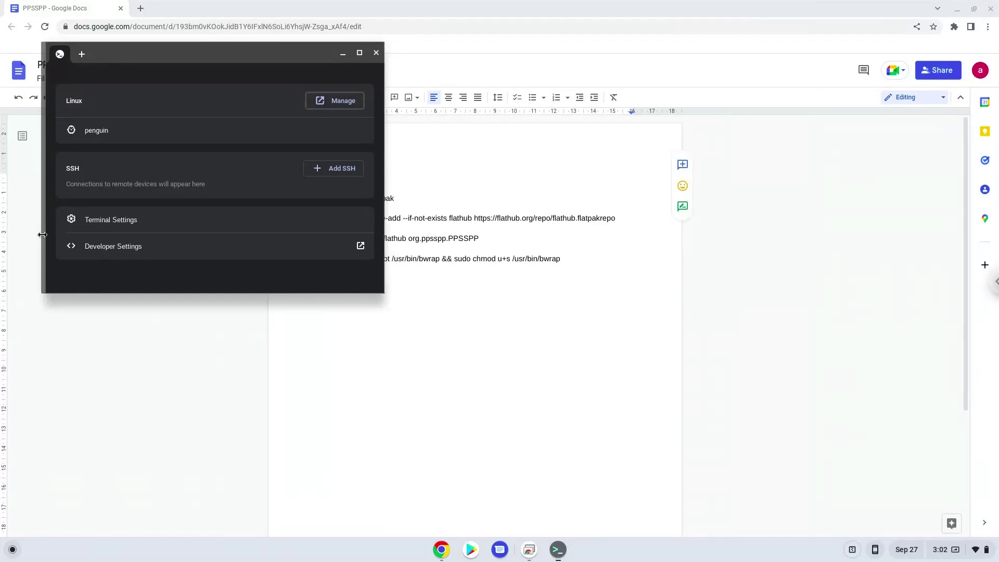
- Start a penguin container shell and run the pasted sudo apt update
click(126, 132)
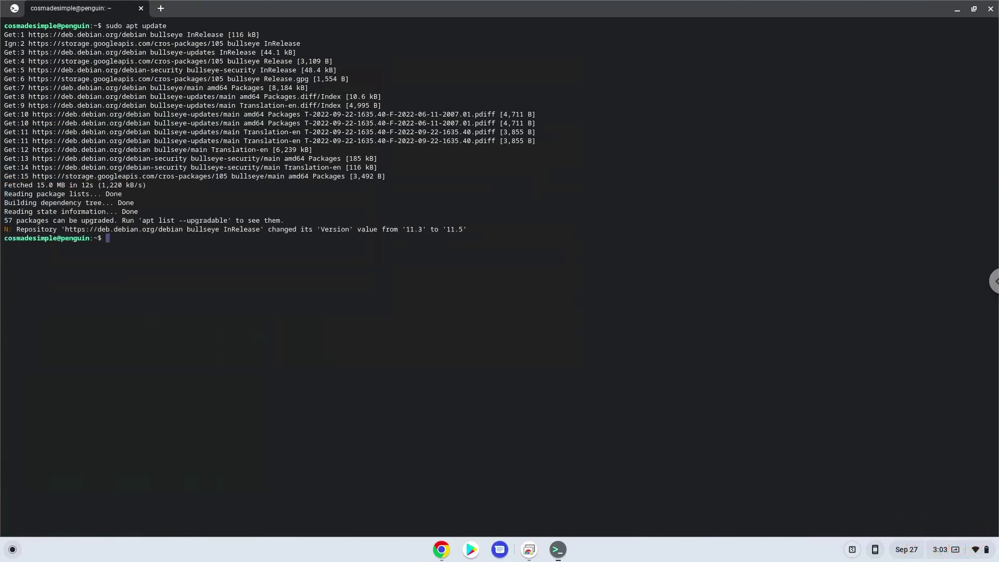
- Copy 'sudo apt install flatpak' from the notes, run it in the terminal, and confirm with Y
click(435, 551)
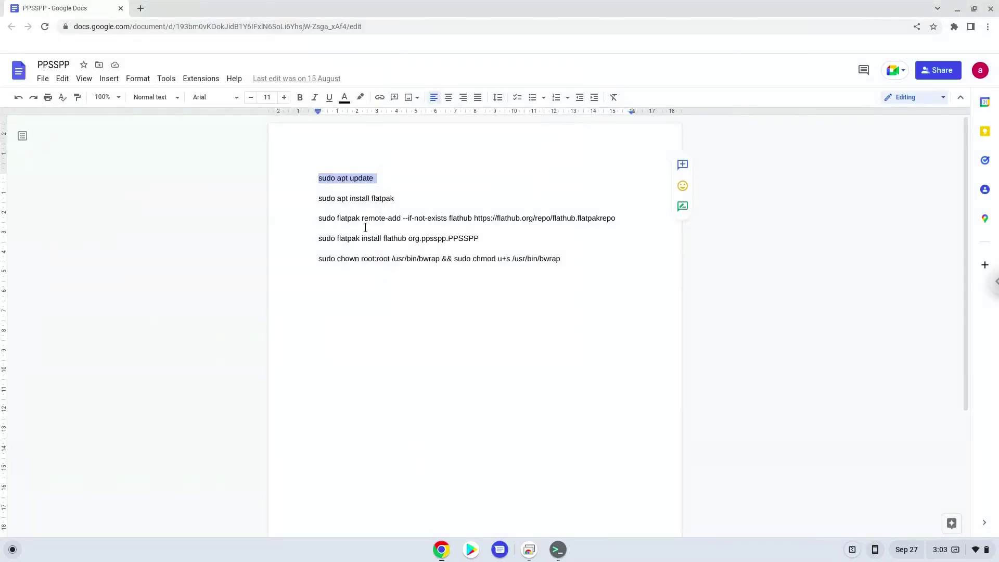
triple_click(359, 200)
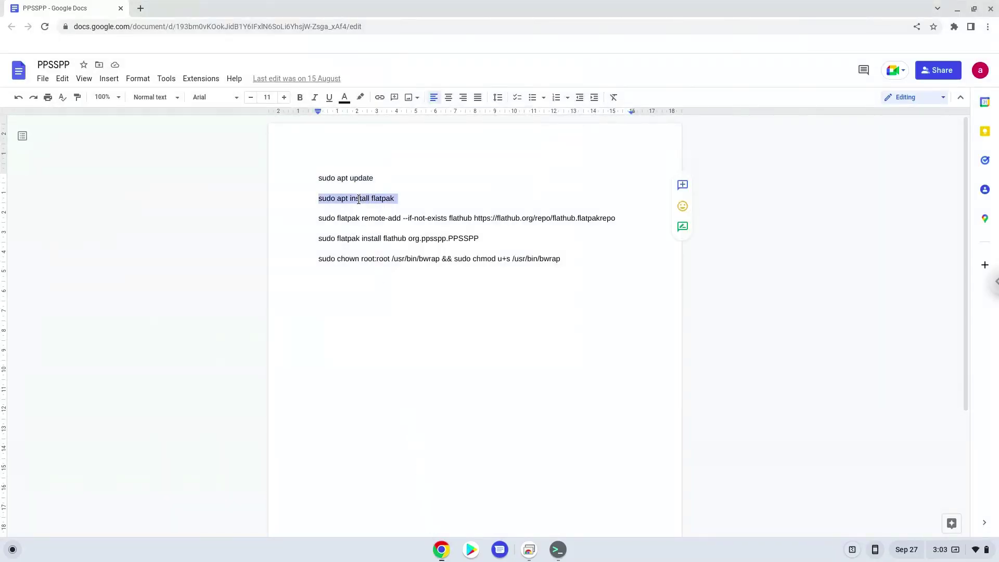
right_click(359, 200)
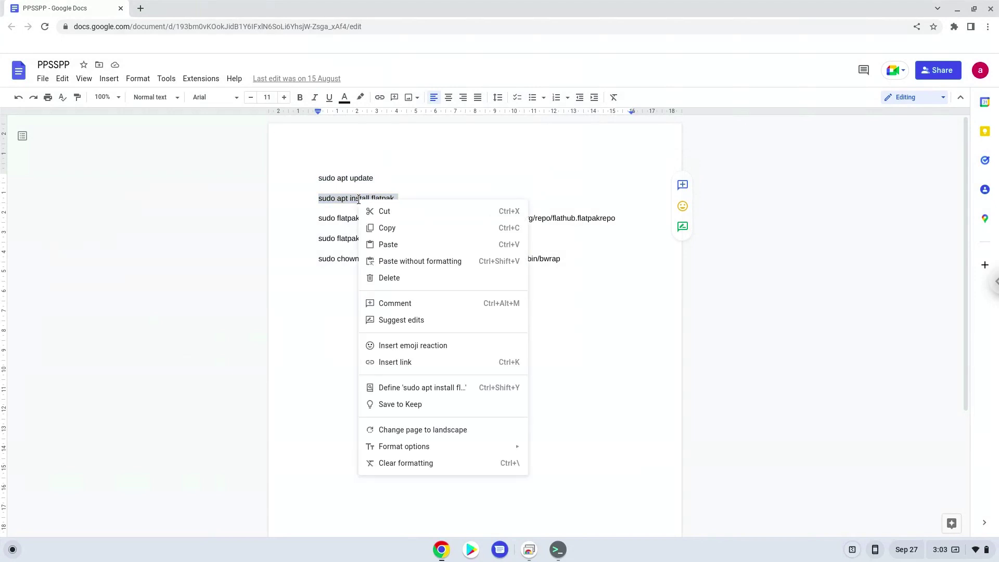
click(377, 227)
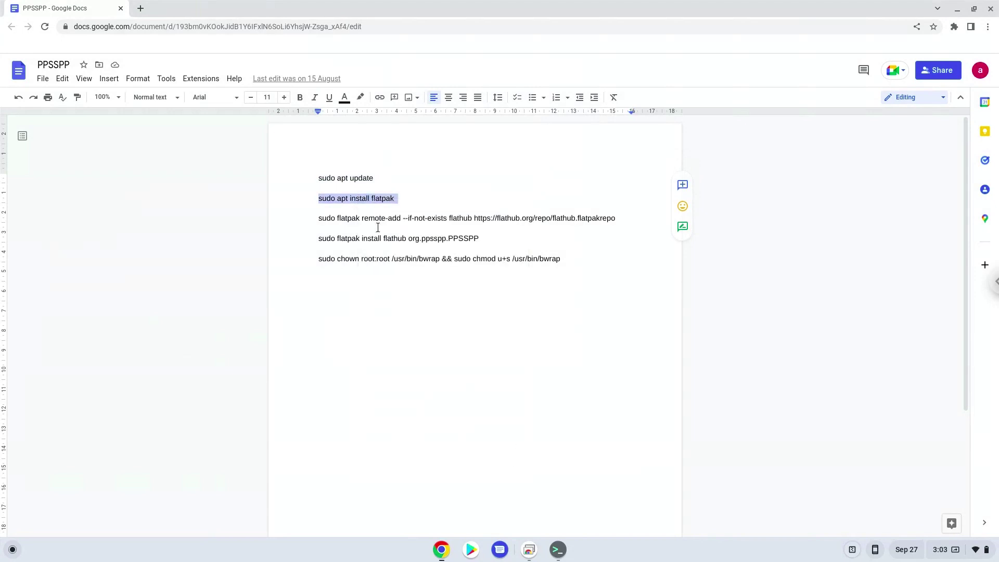
click(557, 550)
key(ctrl+shift+v)
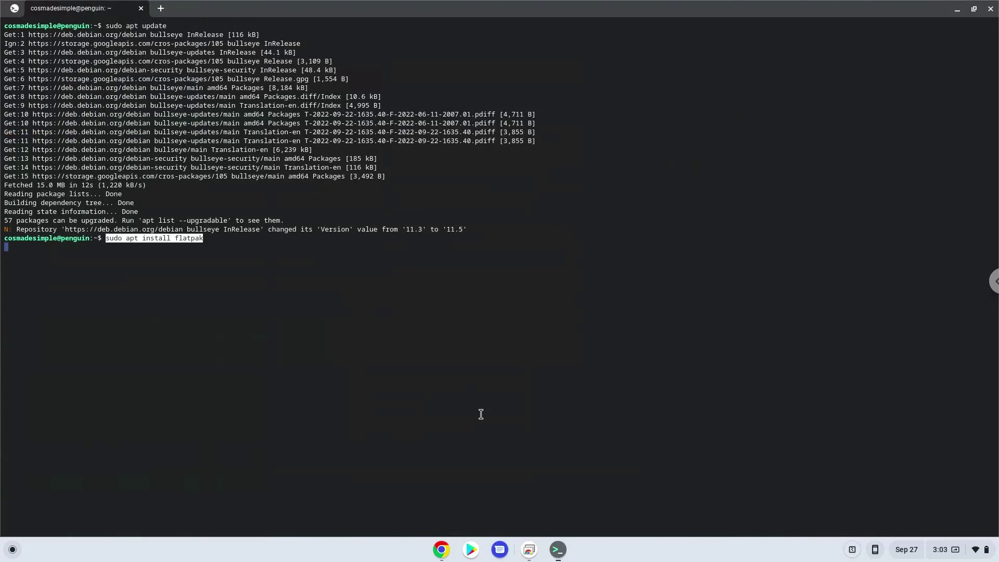
key(Return)
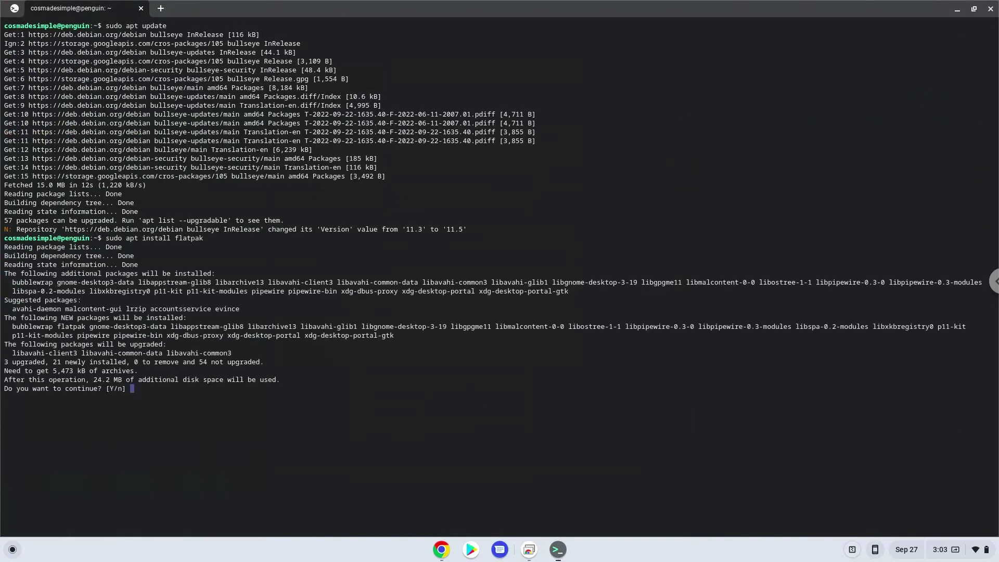
key(Return)
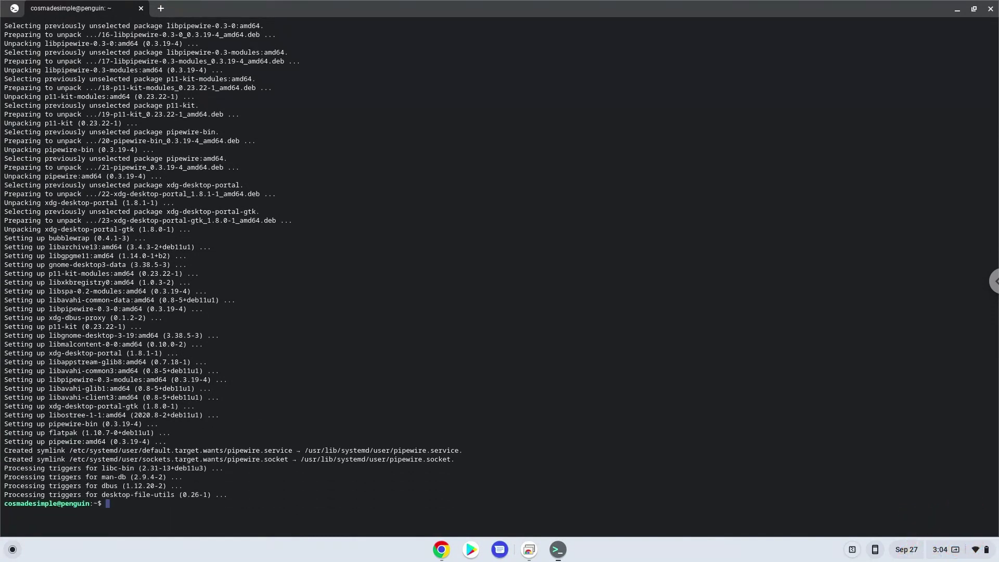
- Copy the flathub remote-add command from the notes and paste it into the terminal
click(441, 550)
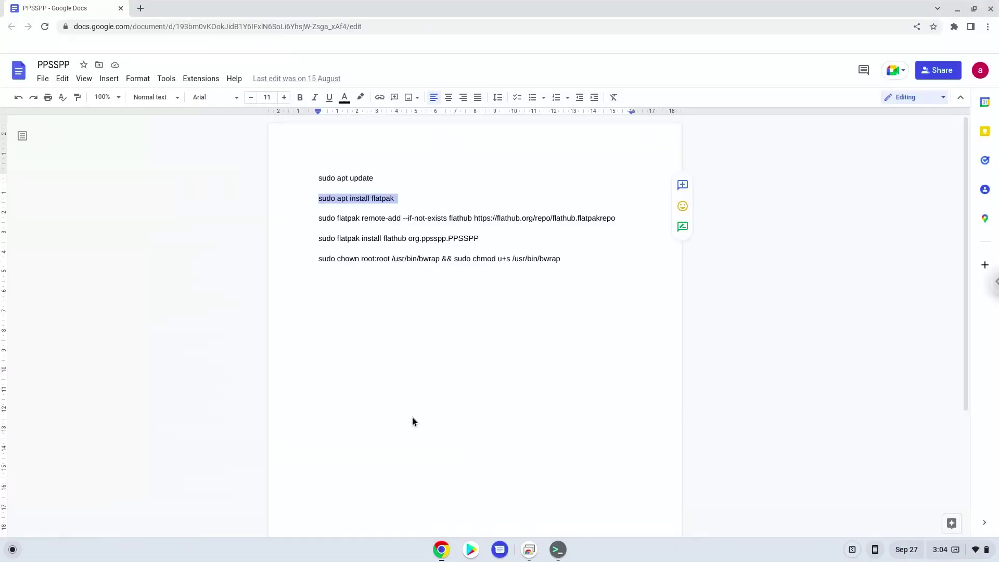
triple_click(376, 218)
right_click(376, 219)
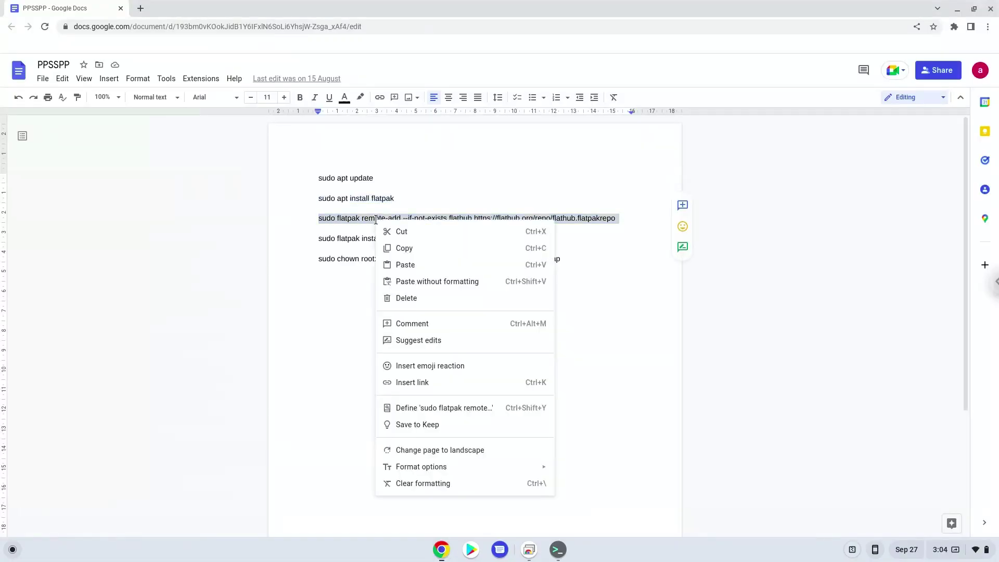
click(394, 248)
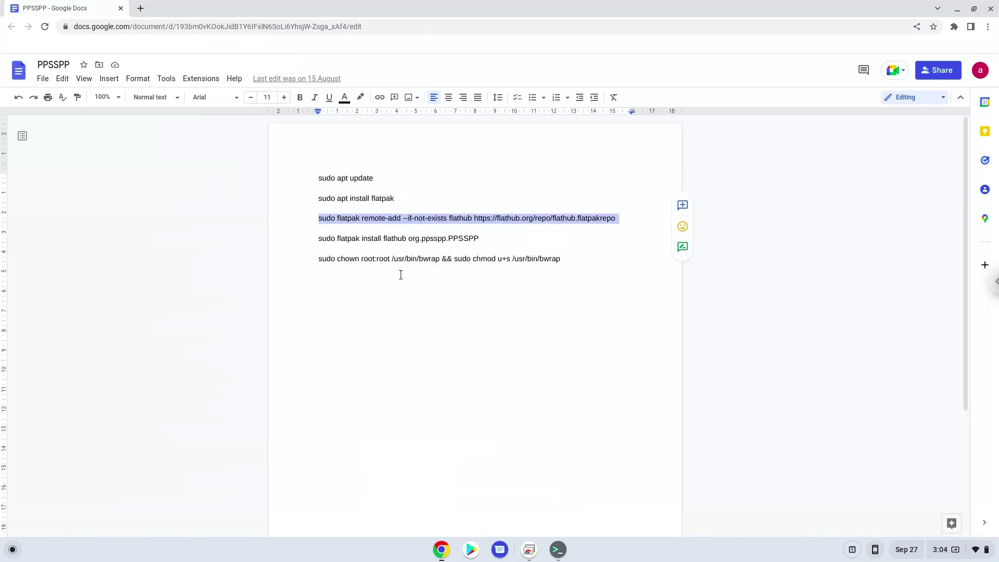
click(555, 549)
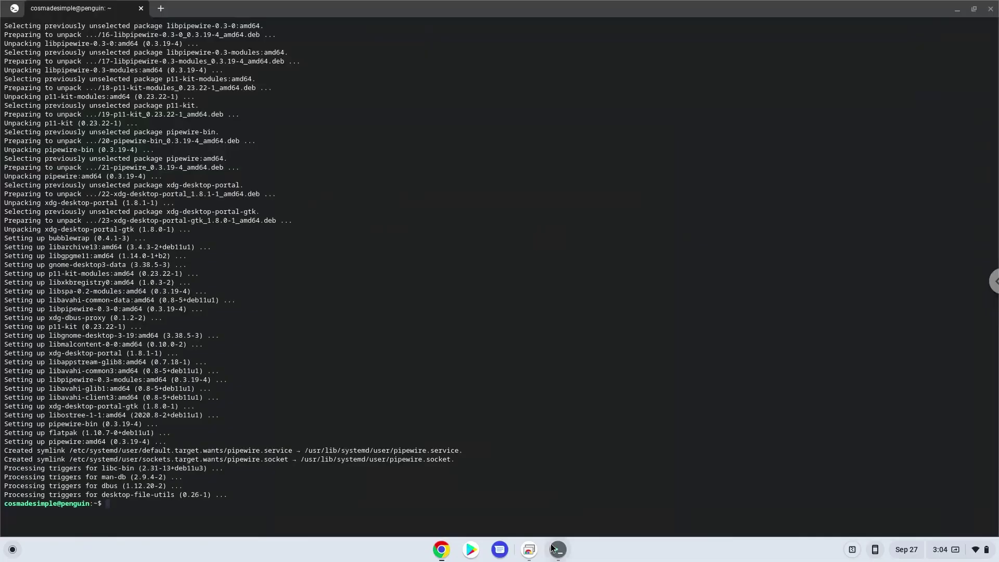
right_click(481, 424)
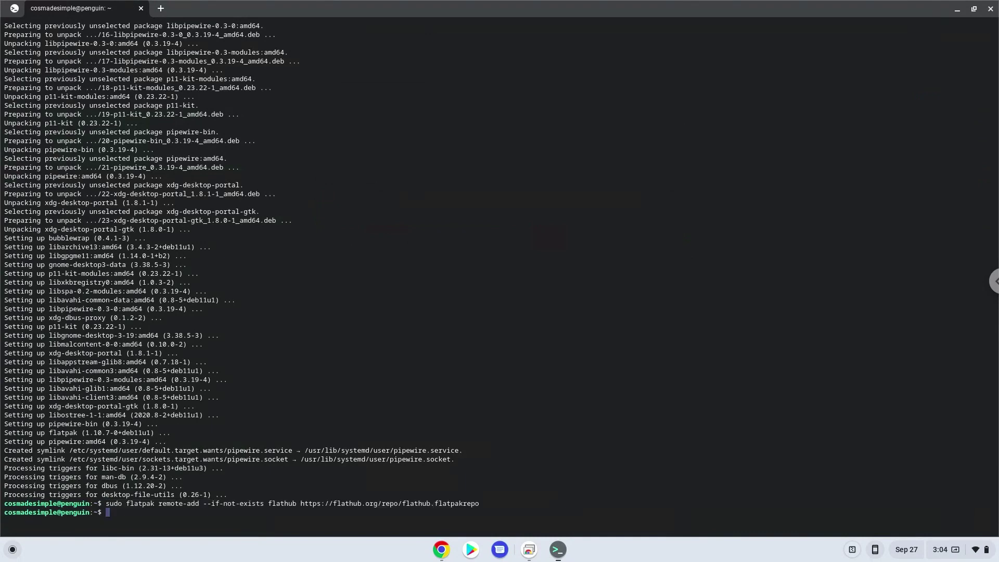
- Copy and run the flatpak install command for org.ppsspp.PPSSPP, accepting its runtimes
click(445, 553)
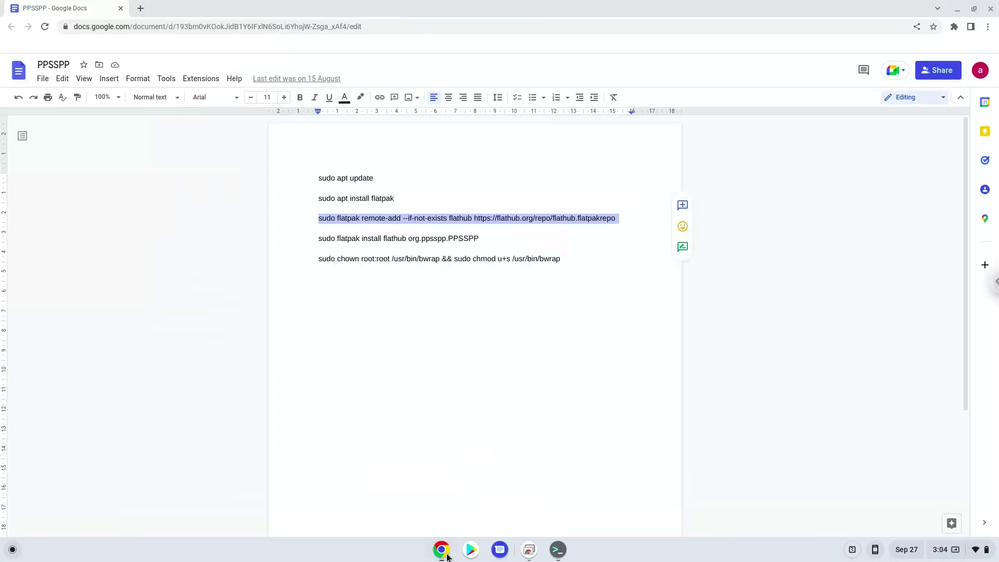
triple_click(394, 236)
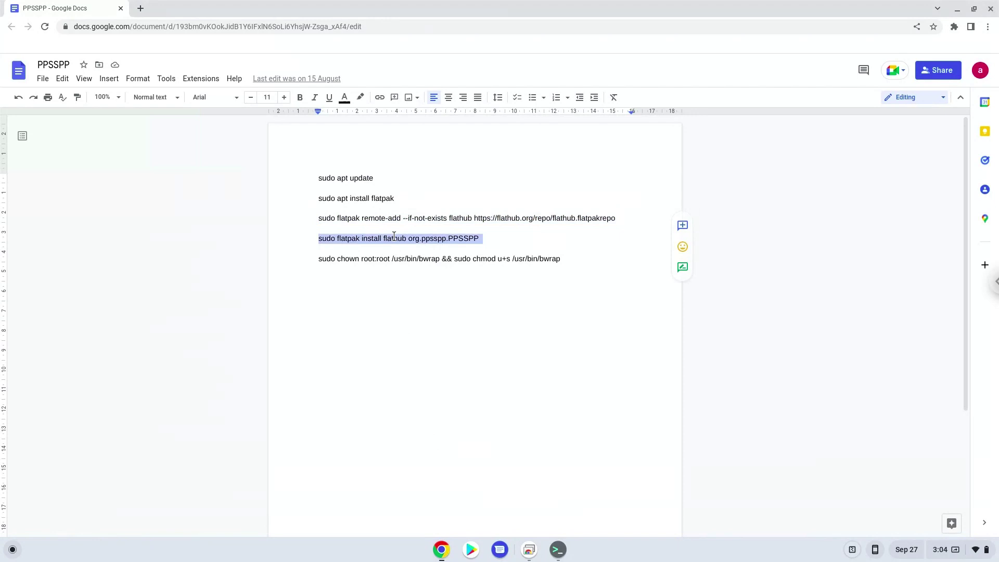
right_click(394, 237)
click(429, 266)
click(557, 550)
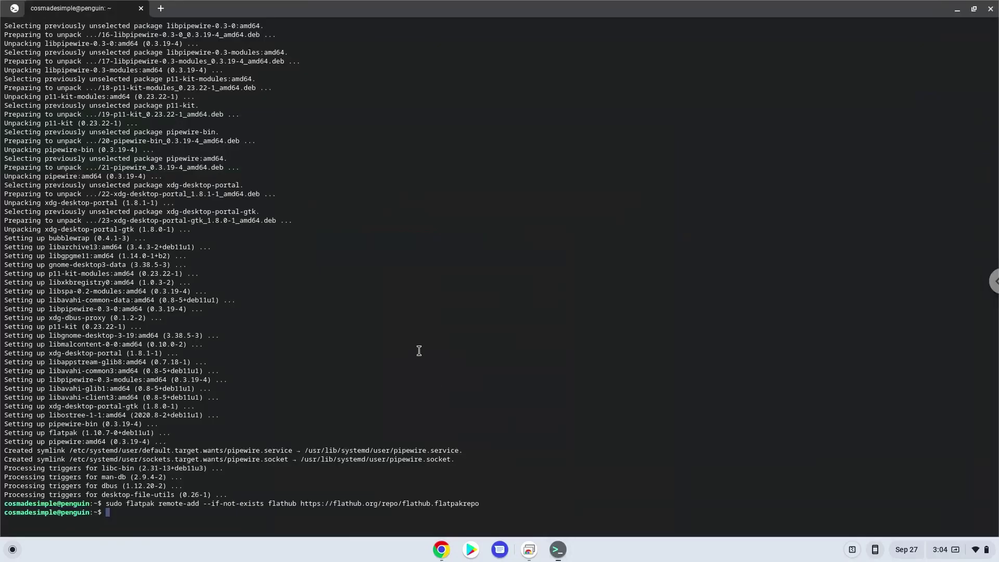
key(ctrl+shift+v)
key(Return)
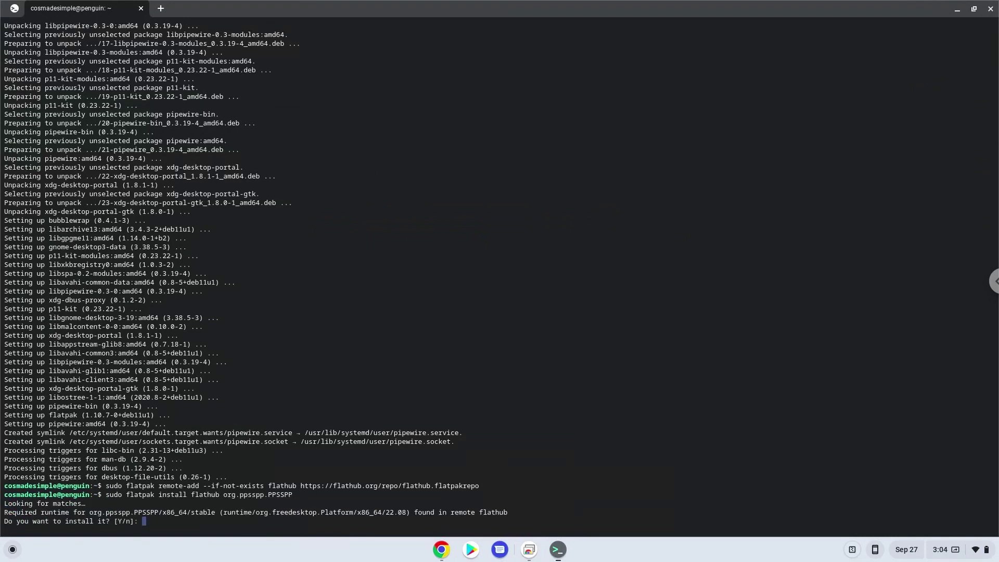
key(Return)
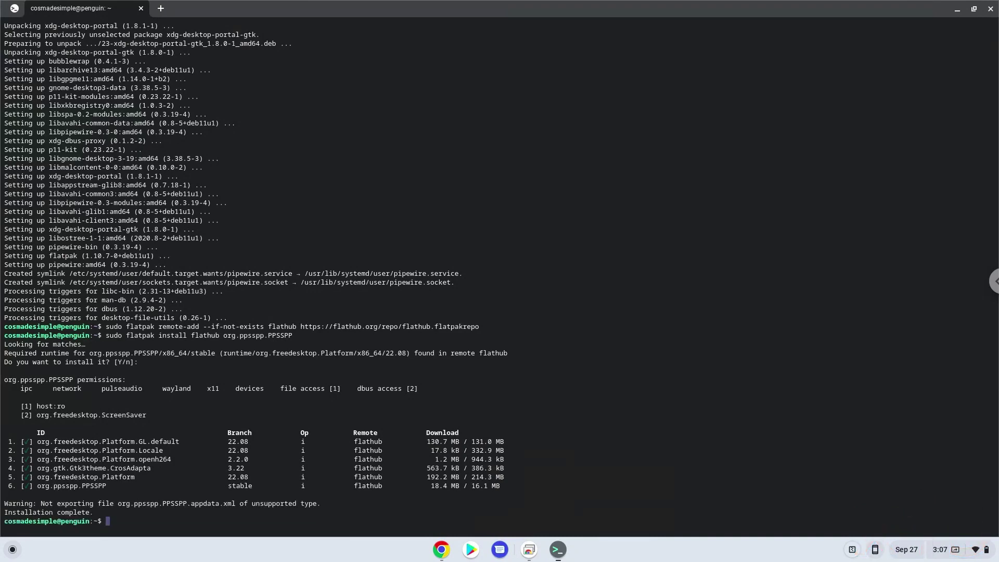
- Copy and run the sudo chown/chmod line for /usr/bin/bwrap, then close Terminal with Leave
click(441, 554)
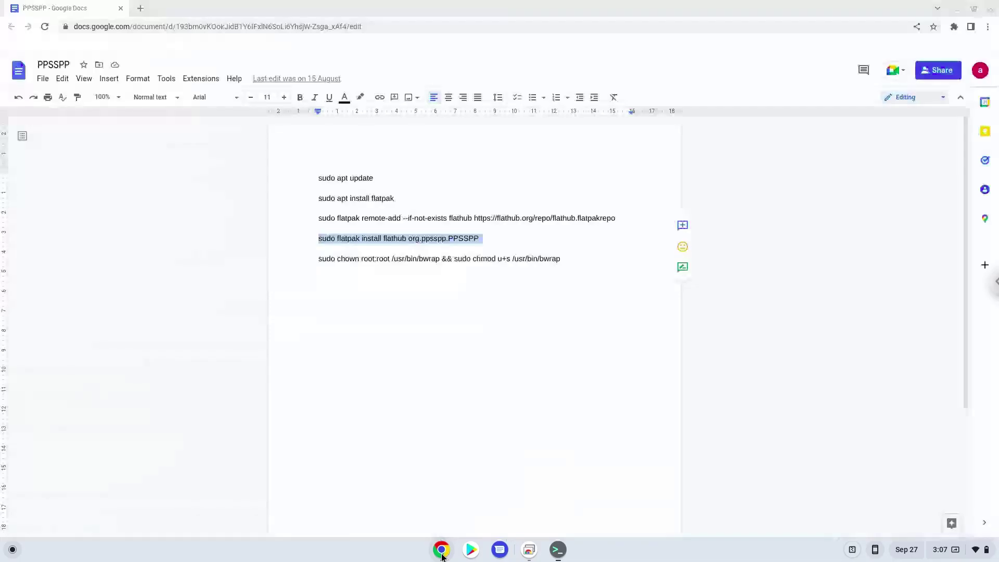
triple_click(380, 258)
right_click(381, 260)
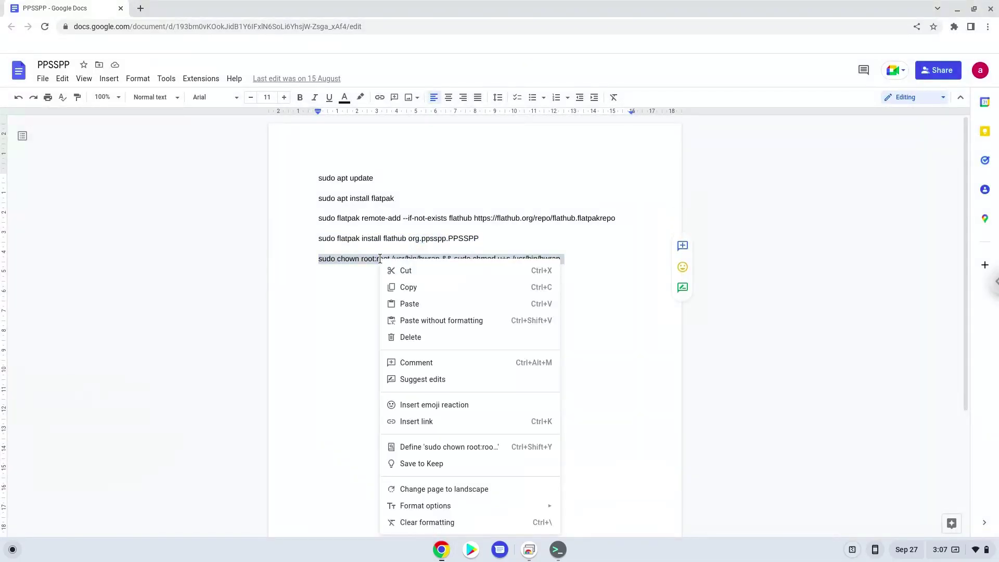
click(401, 286)
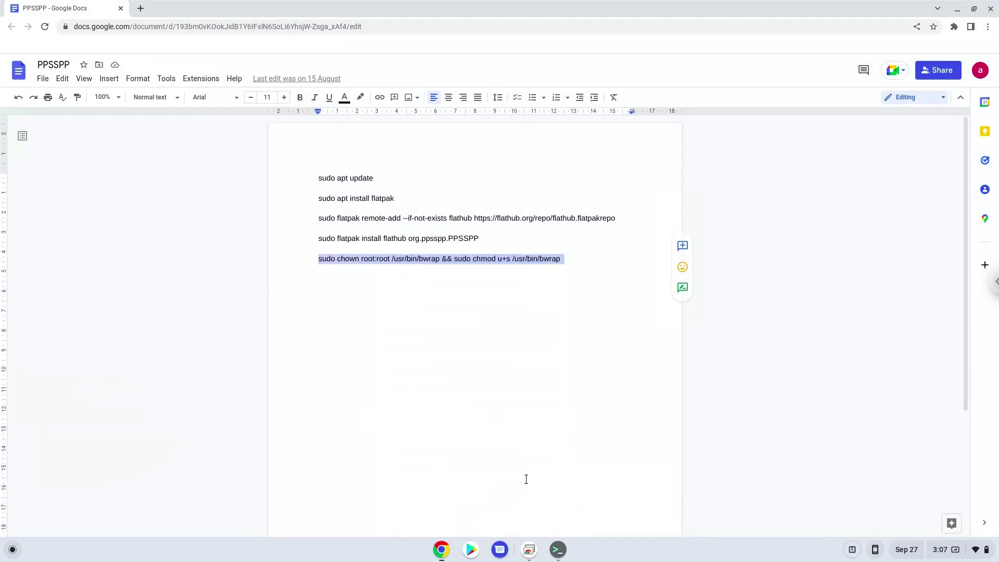
click(558, 550)
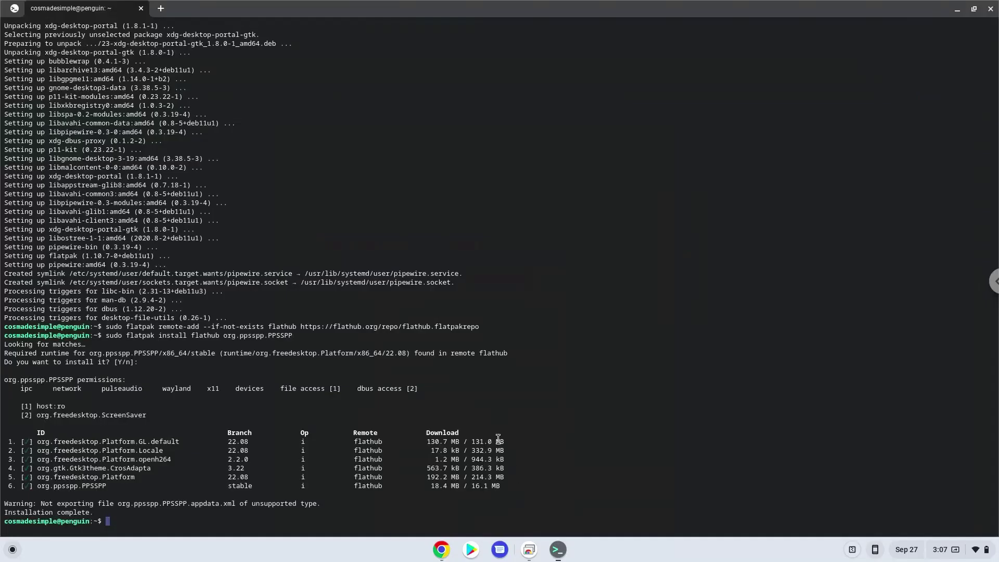
key(ctrl+shift+v)
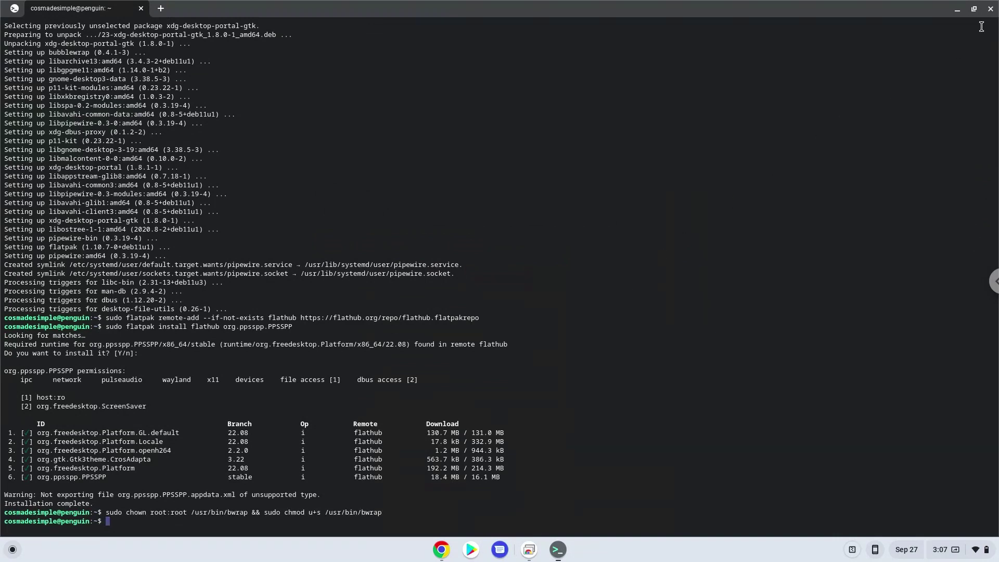
click(990, 8)
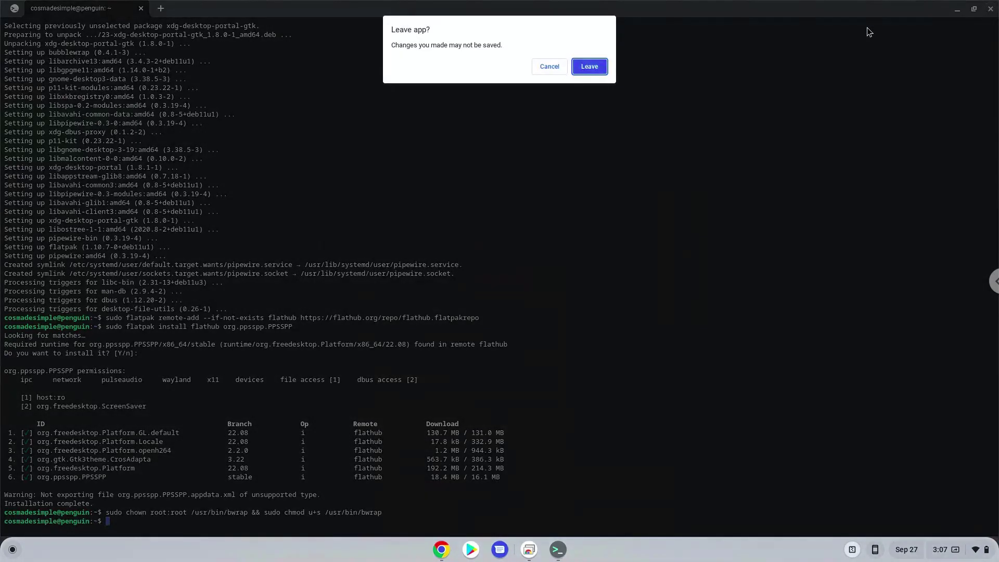
click(599, 67)
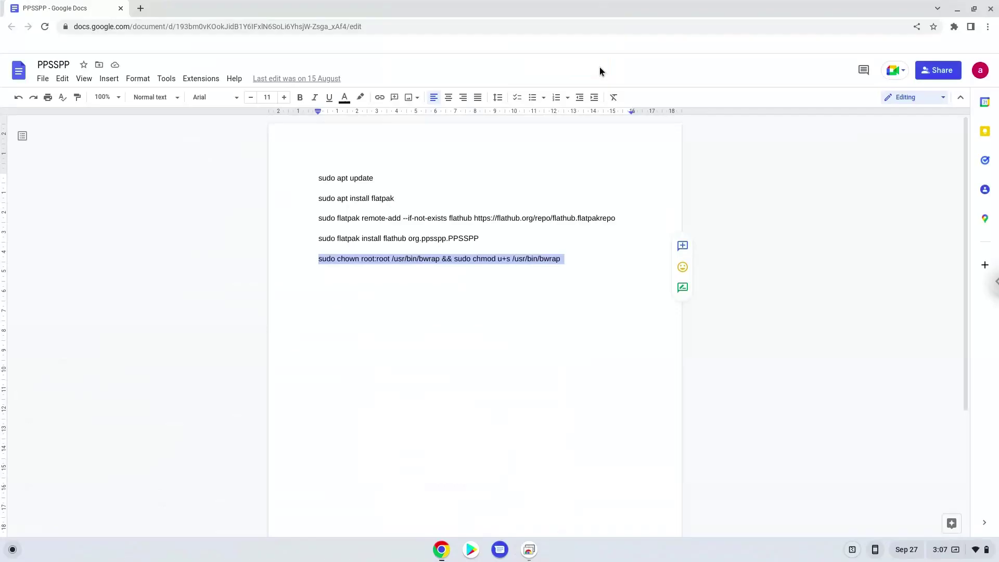
- Close Google Docs, launch PPSSPP from the launcher, and maximize its window
click(990, 10)
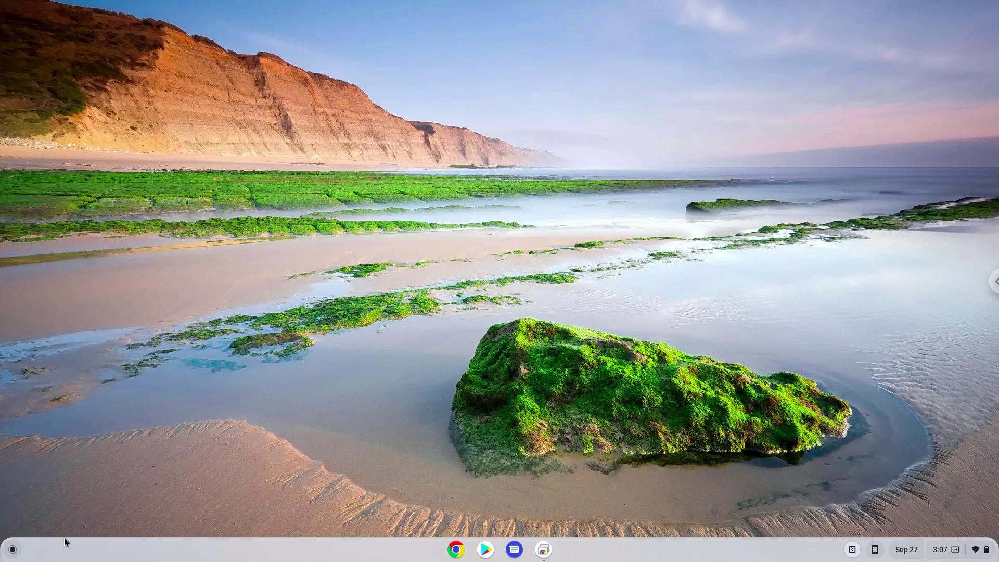
click(13, 550)
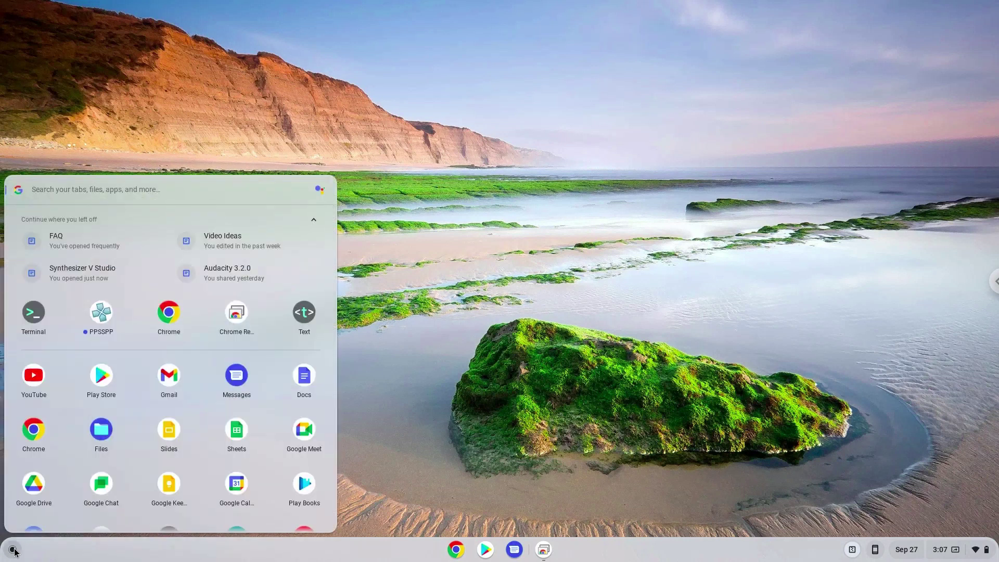
click(101, 314)
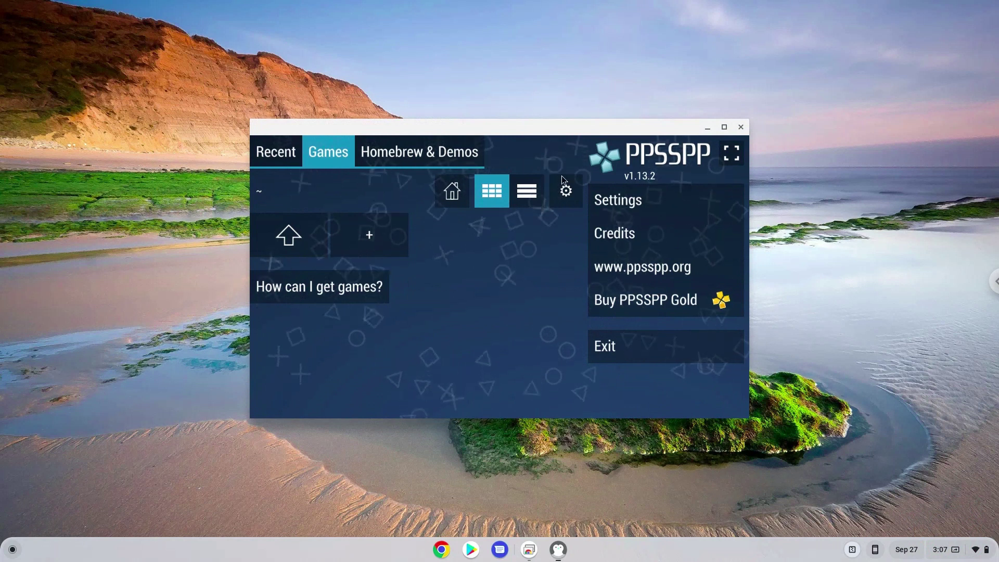
click(724, 127)
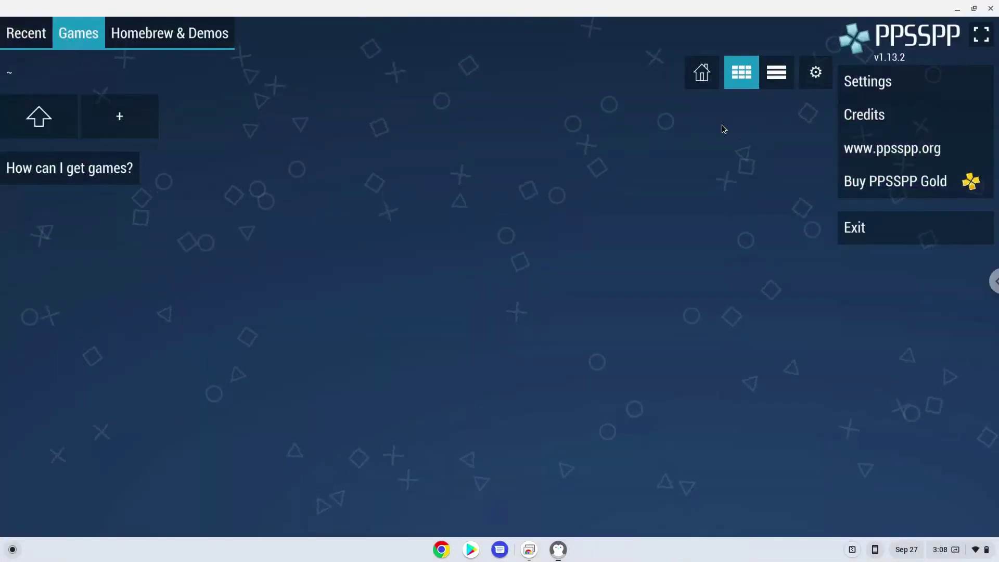